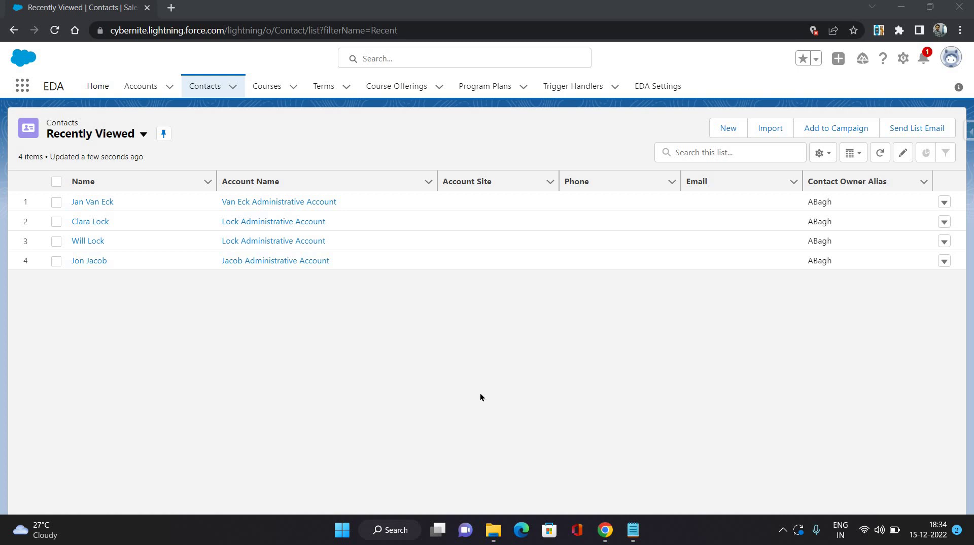
# - Start a new contact with the salutation Ms. and enter the contact's first and last name
pyautogui.click(725, 132)
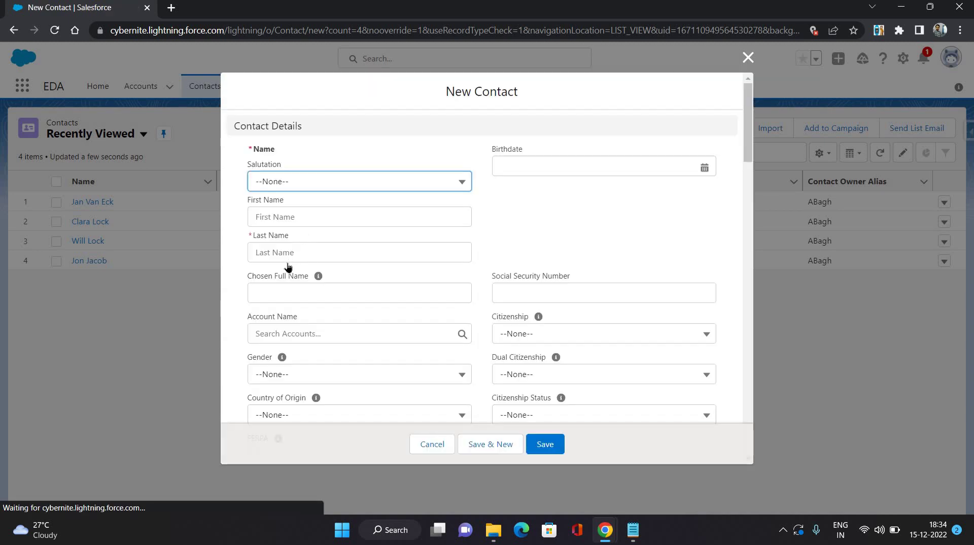
pyautogui.press('Down')
pyautogui.press('Return')
pyautogui.press('Tab')
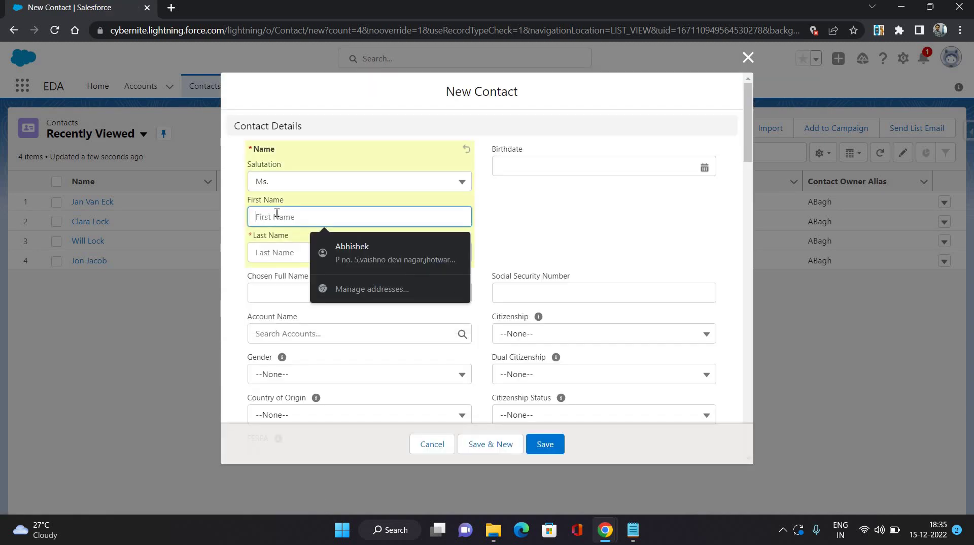
pyautogui.write('Harry')
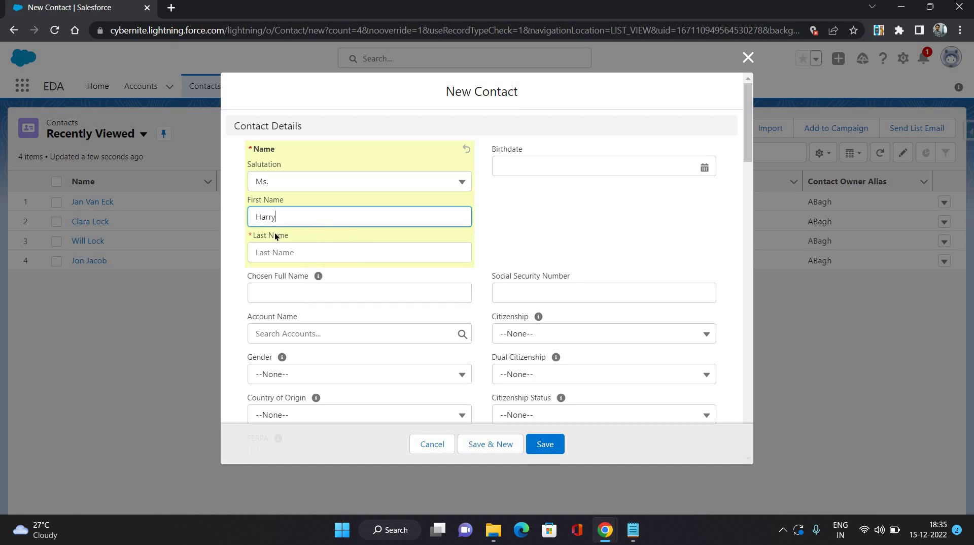
pyautogui.press('Tab')
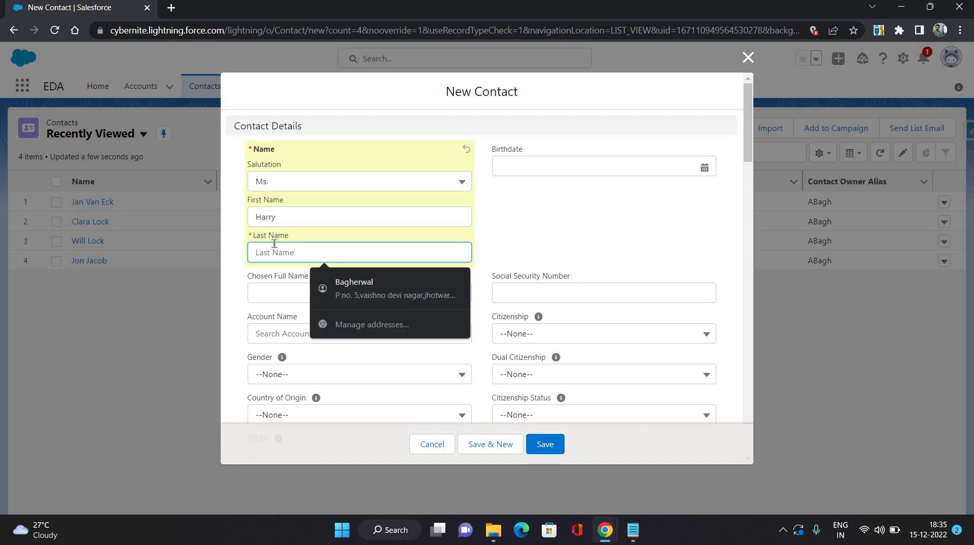
pyautogui.write('Potter')
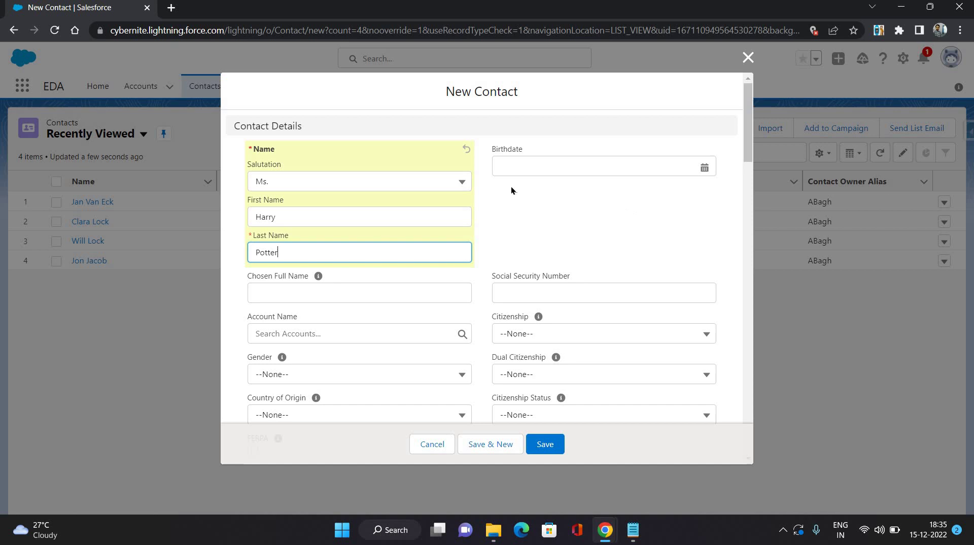
# - Enter the contact's birthdate and save the new contact
pyautogui.click(512, 191)
pyautogui.click(551, 162)
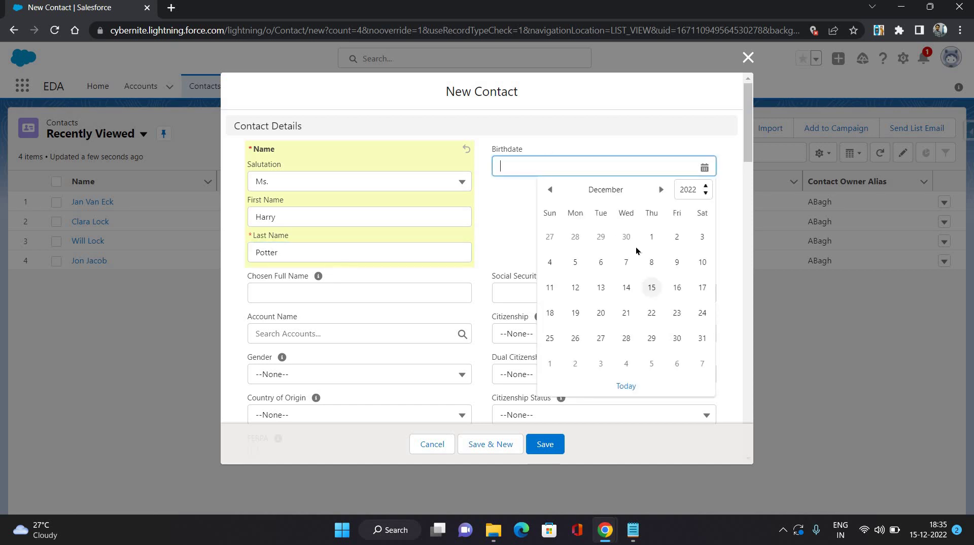
pyautogui.click(688, 192)
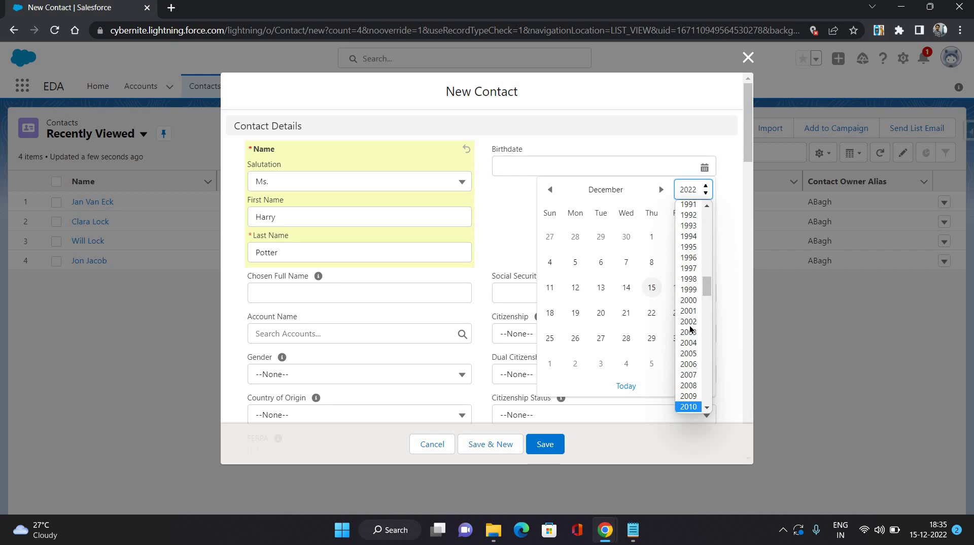
pyautogui.click(689, 325)
pyautogui.press('Return')
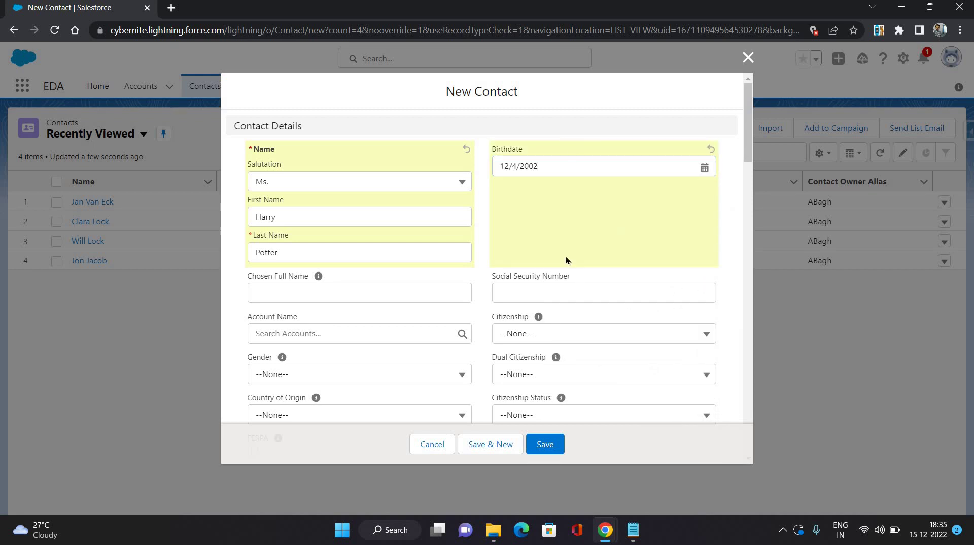
pyautogui.click(545, 444)
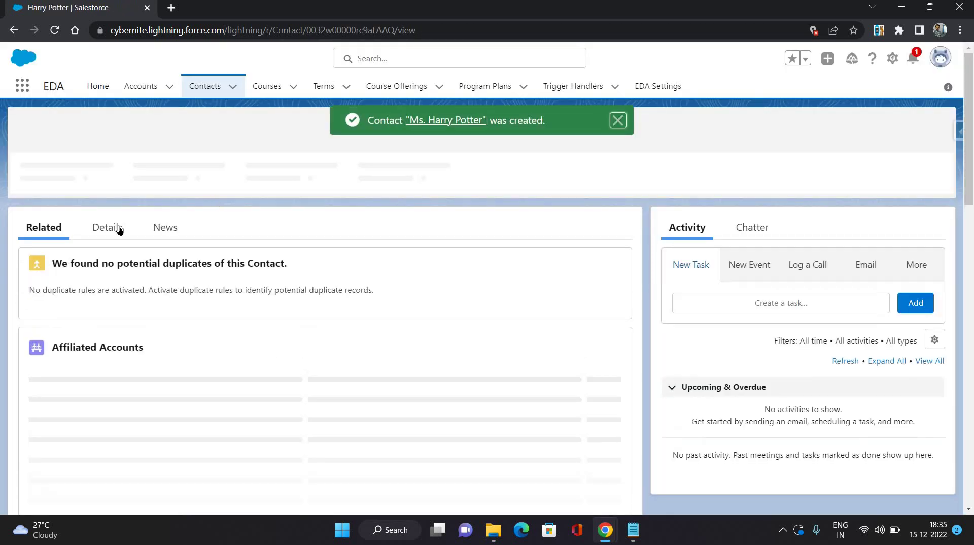
# - Examine the new contact's details, from the contact details down to the communication preferences and address information
pyautogui.click(119, 228)
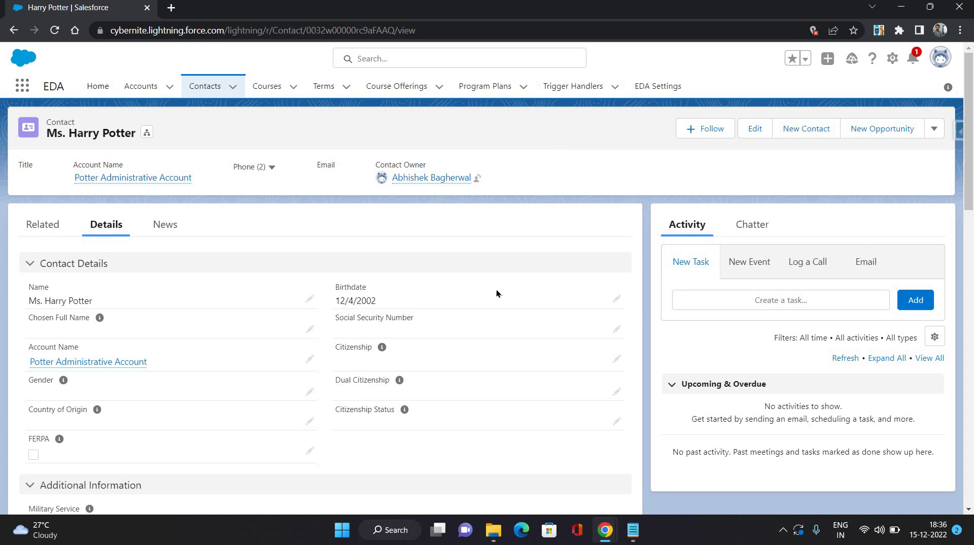
pyautogui.scroll(-1, 266, 358)
pyautogui.scroll(-1, 266, 358)
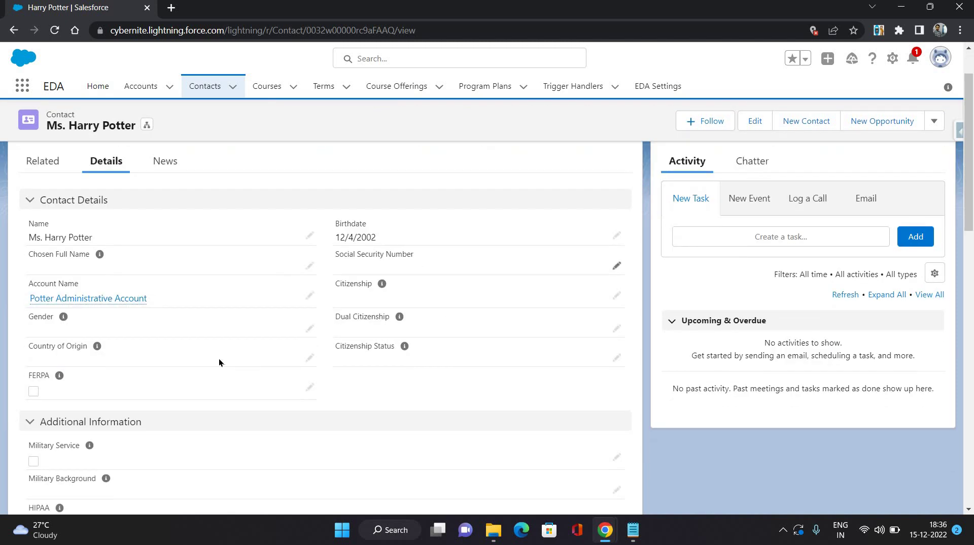
pyautogui.scroll(-5, 337, 354)
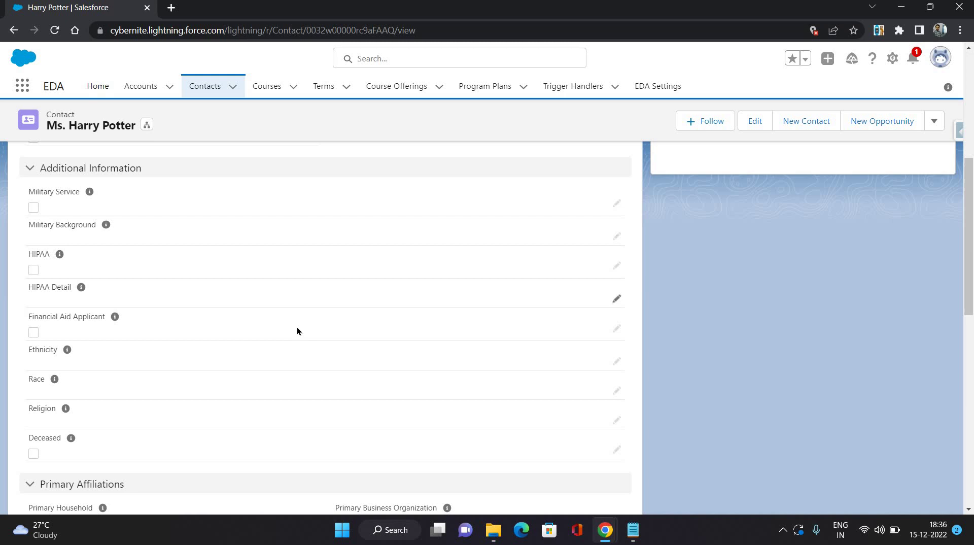
pyautogui.scroll(-4, 297, 327)
pyautogui.scroll(-3, 230, 321)
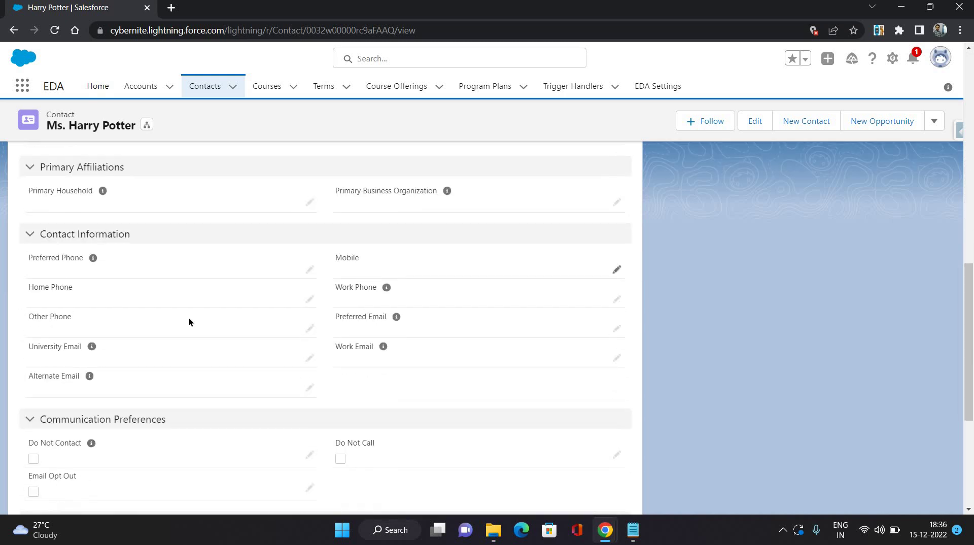
pyautogui.scroll(-5, 324, 349)
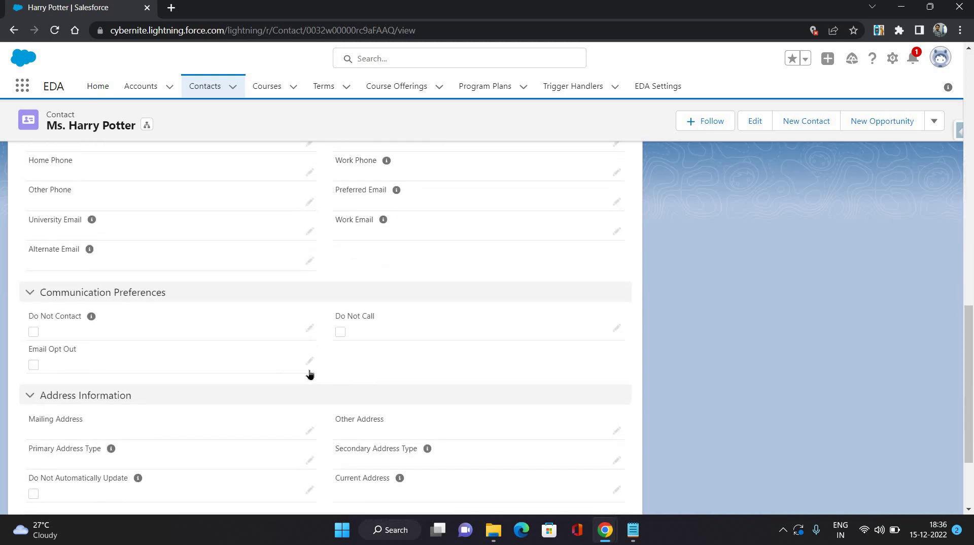
pyautogui.scroll(15, 275, 288)
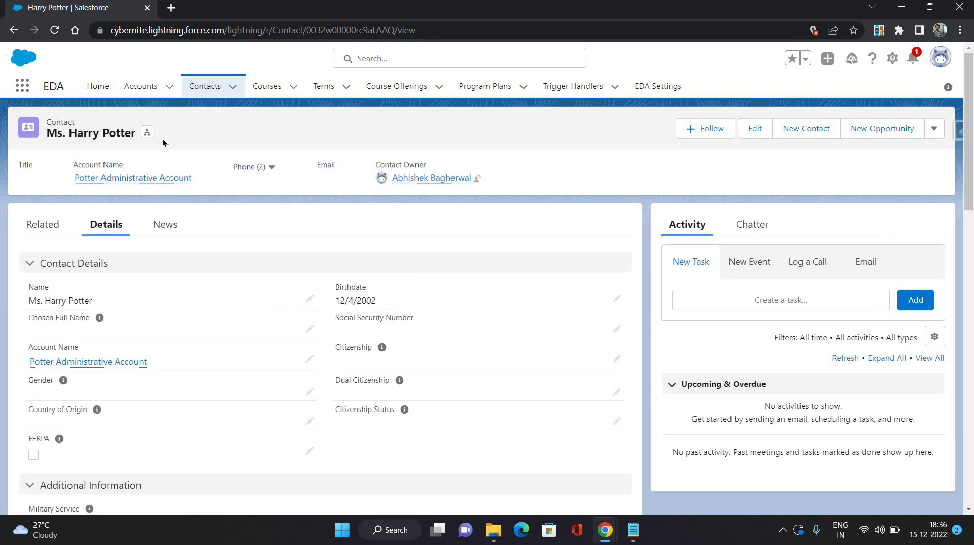
# - Start a new attribute of the Credential record type among the contact's related records and name it Cred 1
pyautogui.click(31, 234)
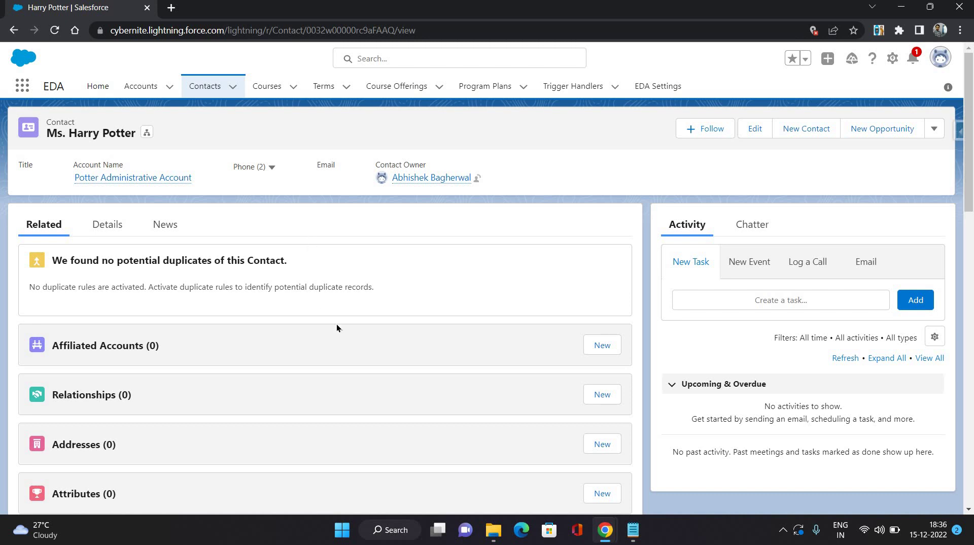
pyautogui.scroll(-2, 336, 327)
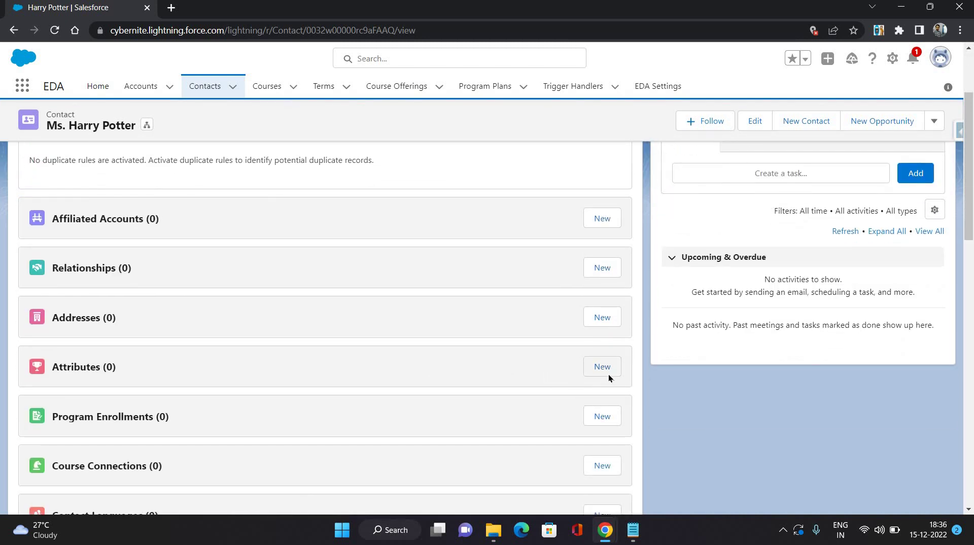
pyautogui.click(608, 373)
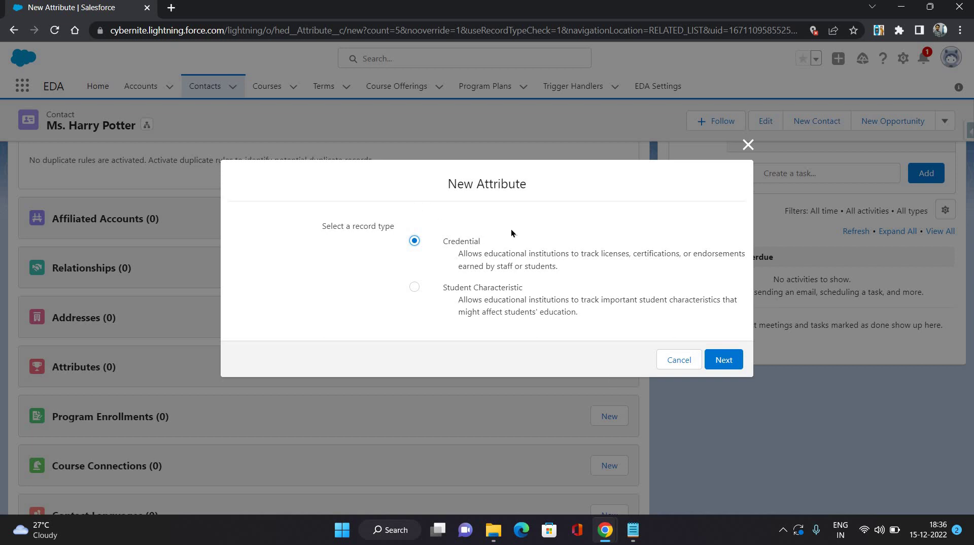
pyautogui.click(721, 359)
pyautogui.click(324, 189)
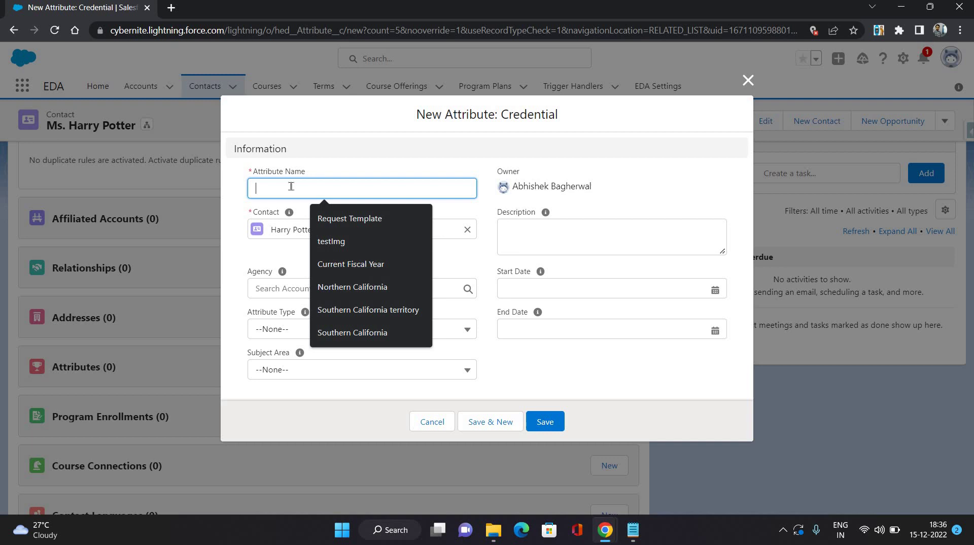
pyautogui.write('Cred ')
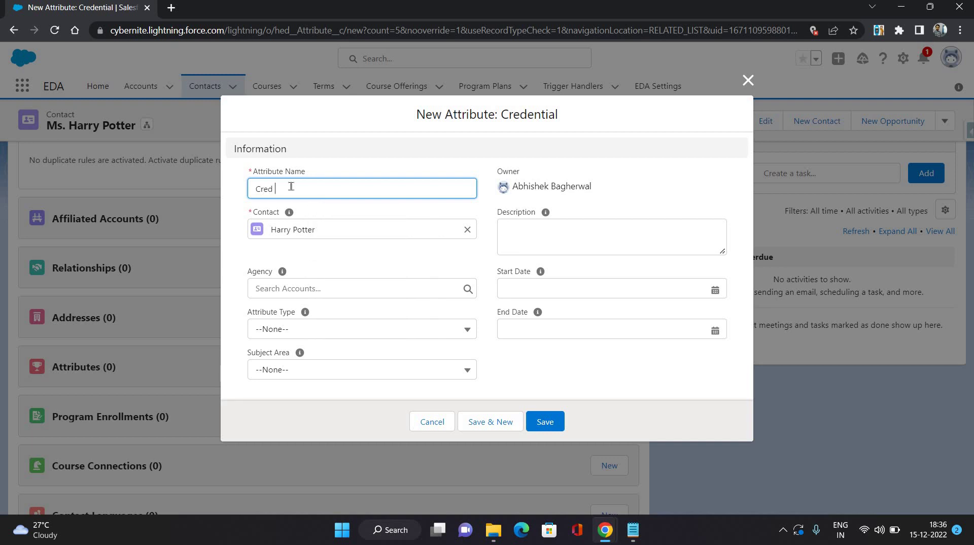
pyautogui.write('1')
pyautogui.click(400, 147)
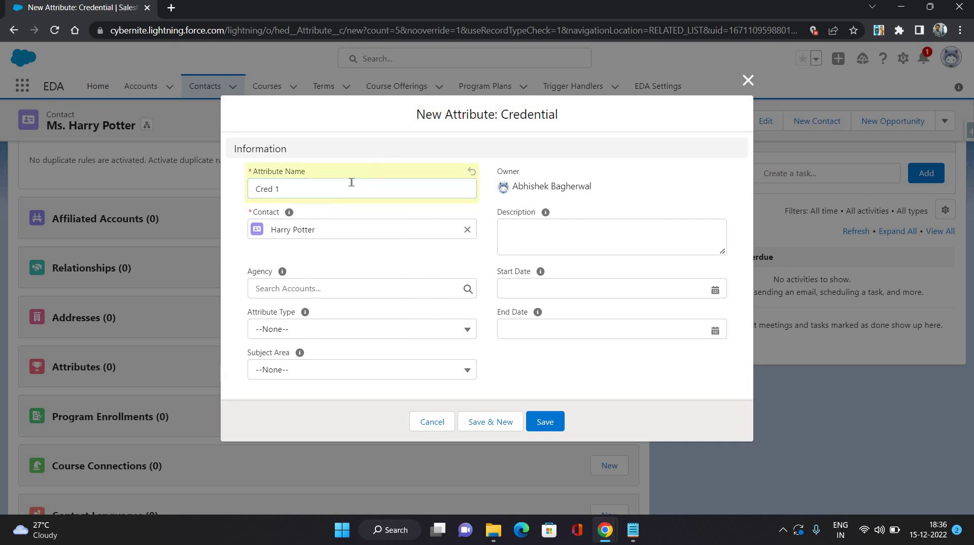
# - Set the credential's attribute type to Certification and save it with the agency left empty
pyautogui.click(313, 330)
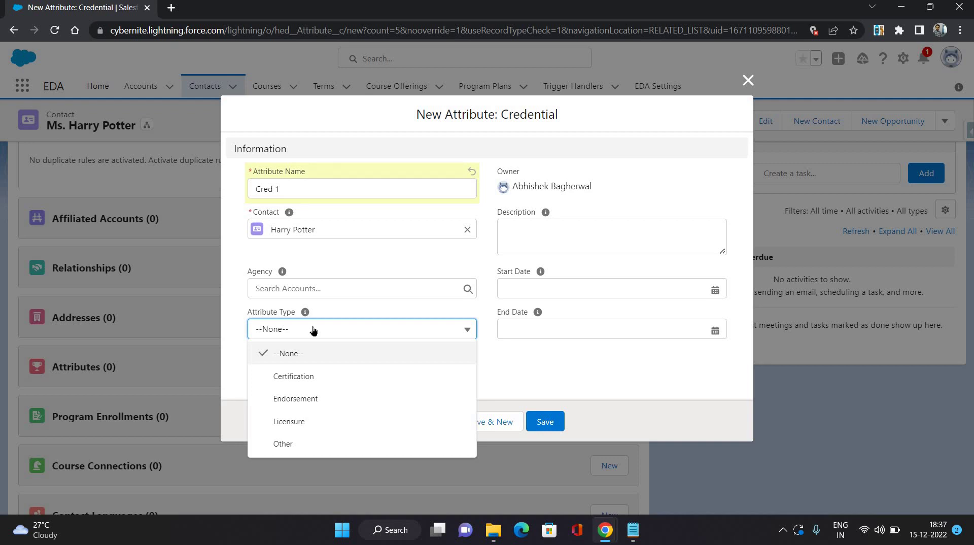
pyautogui.click(303, 376)
pyautogui.click(416, 316)
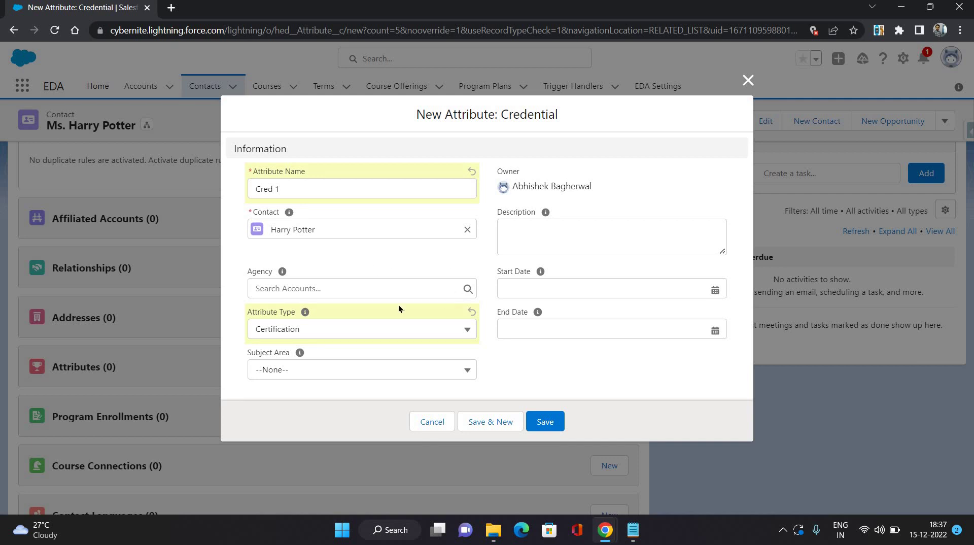
pyautogui.click(370, 290)
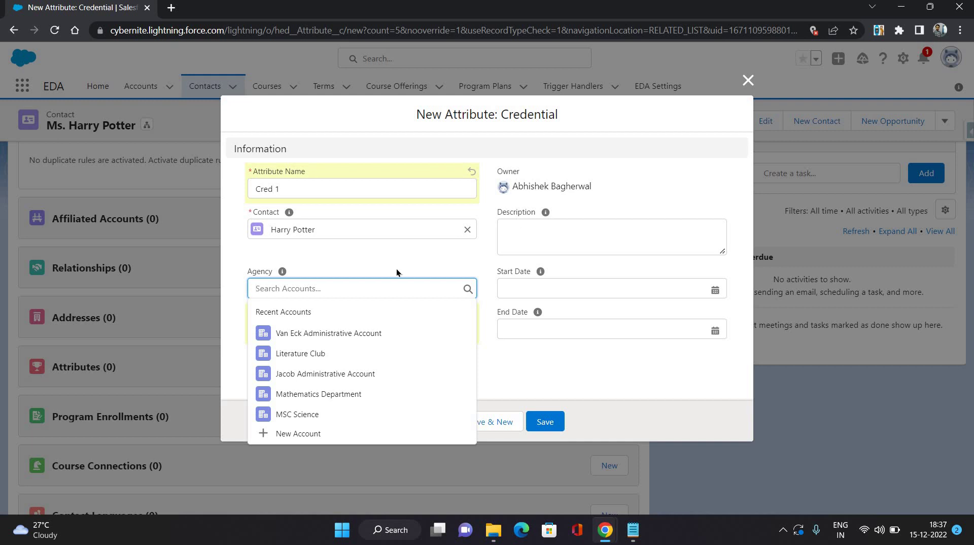
pyautogui.click(558, 287)
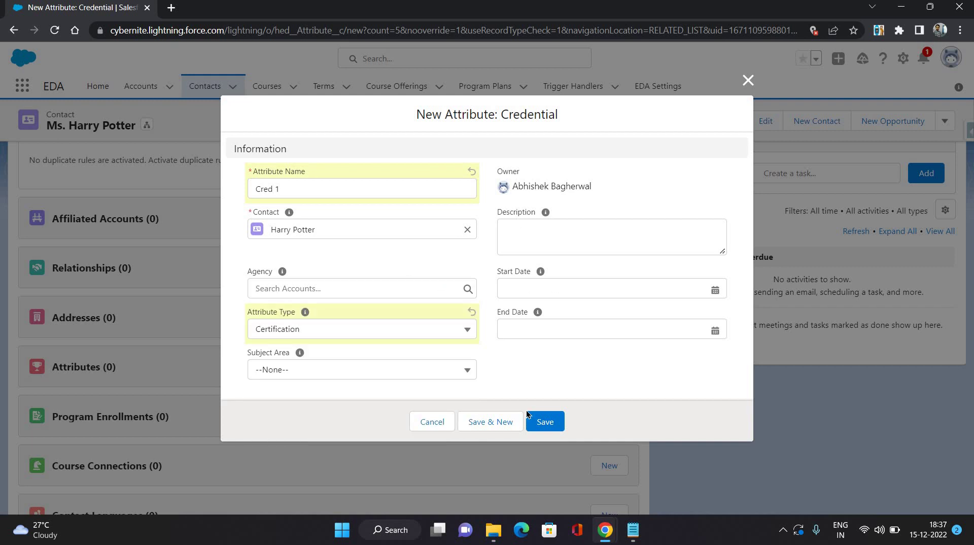
pyautogui.click(539, 422)
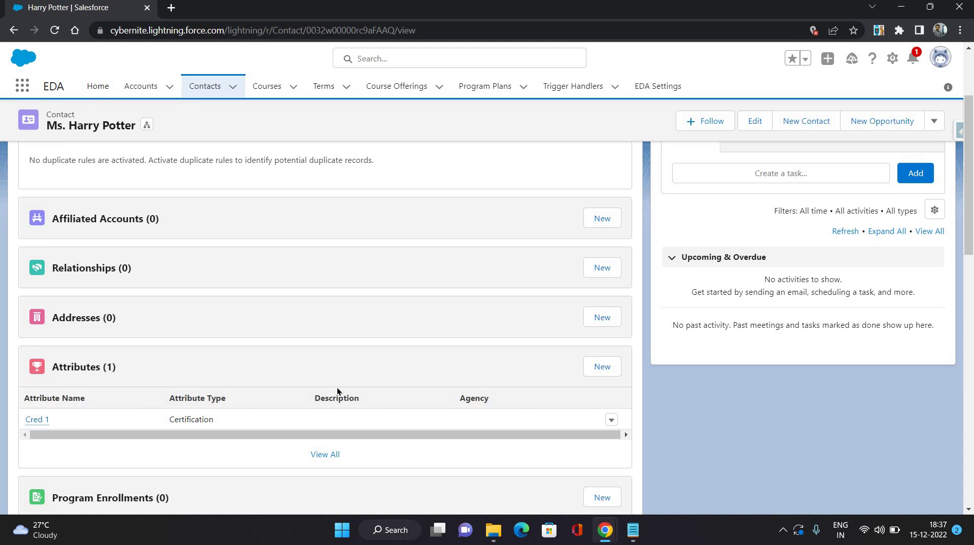
# - Start another attribute for the contact with the Student Characteristic record type and name it Char 1
pyautogui.click(594, 366)
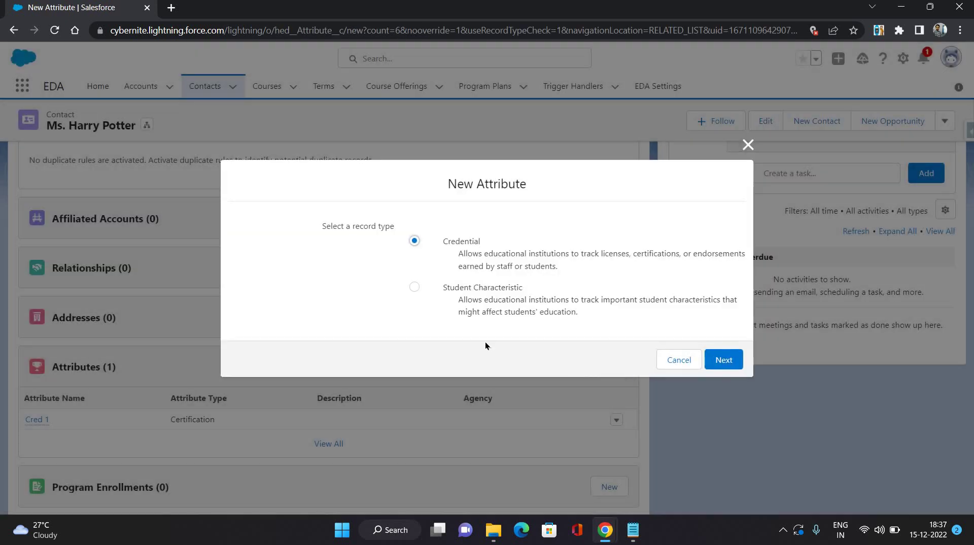
pyautogui.click(731, 361)
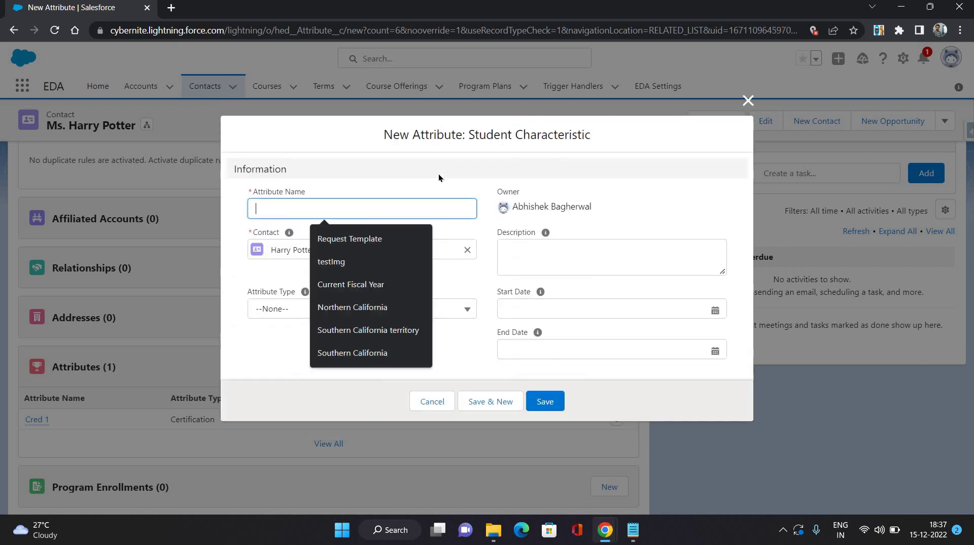
pyautogui.click(328, 204)
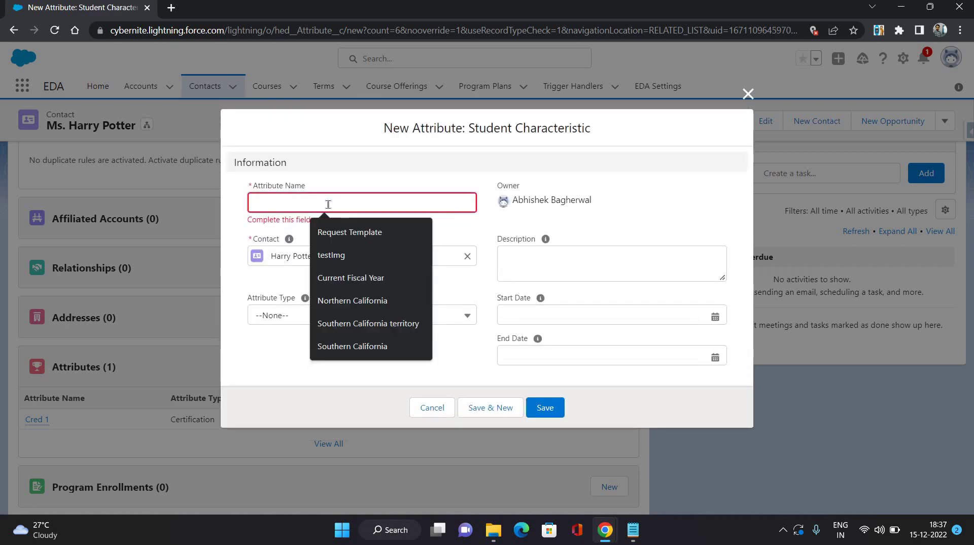
pyautogui.write('Cha')
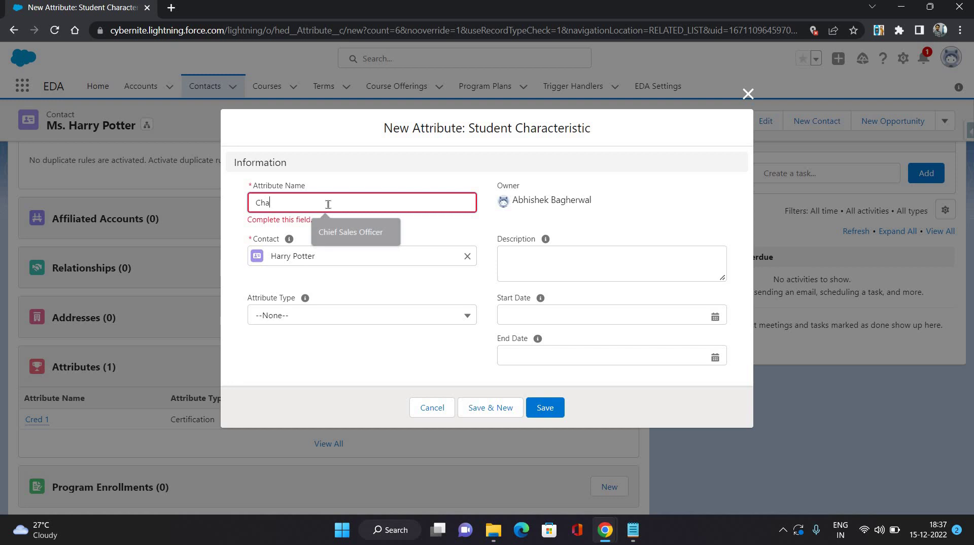
pyautogui.write('r 1')
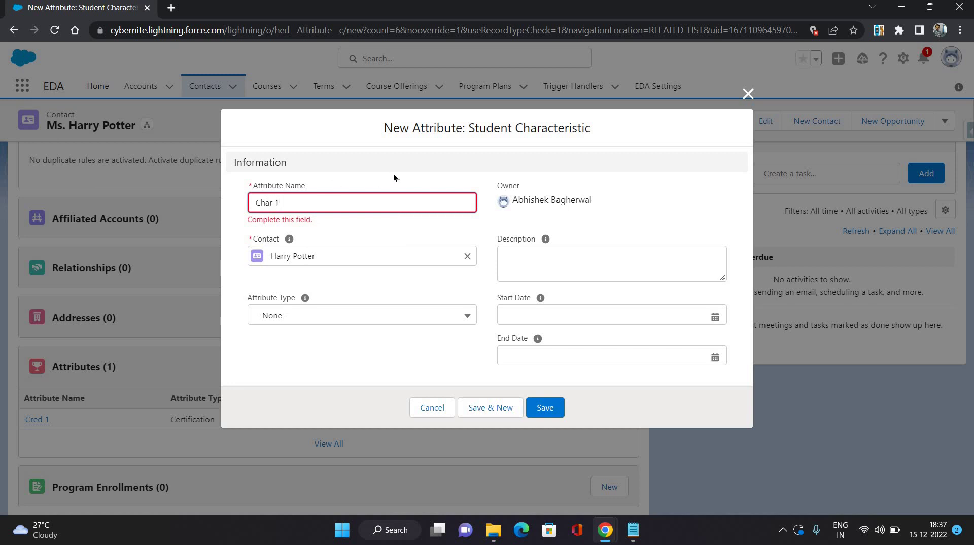
pyautogui.click(394, 173)
# - Look through the available attribute types for the student characteristic and save it without choosing one
pyautogui.click(364, 307)
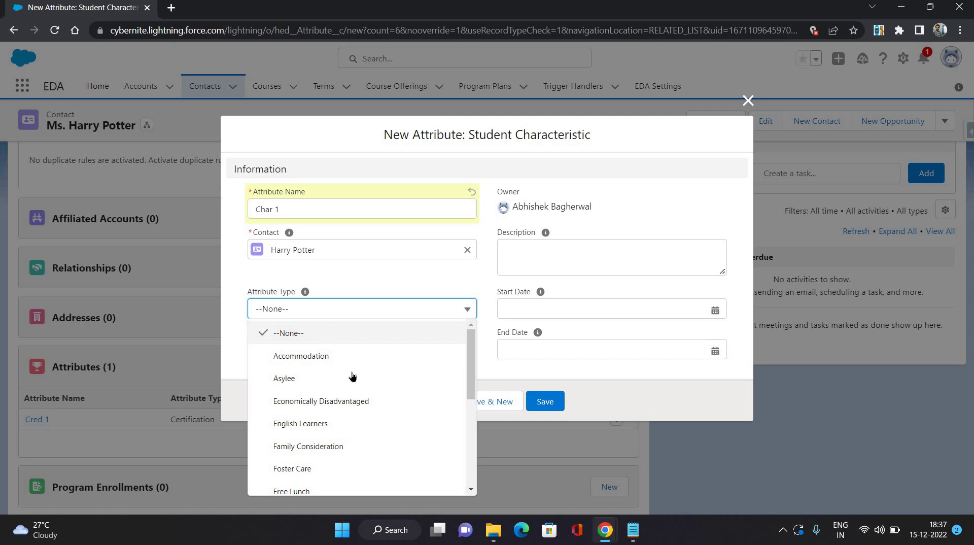
pyautogui.scroll(-2, 359, 427)
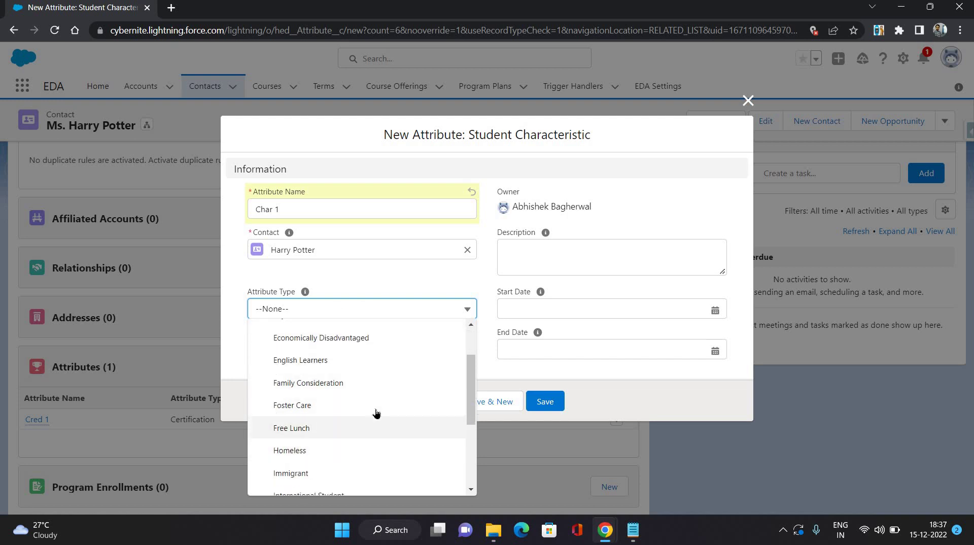
pyautogui.scroll(-2, 377, 417)
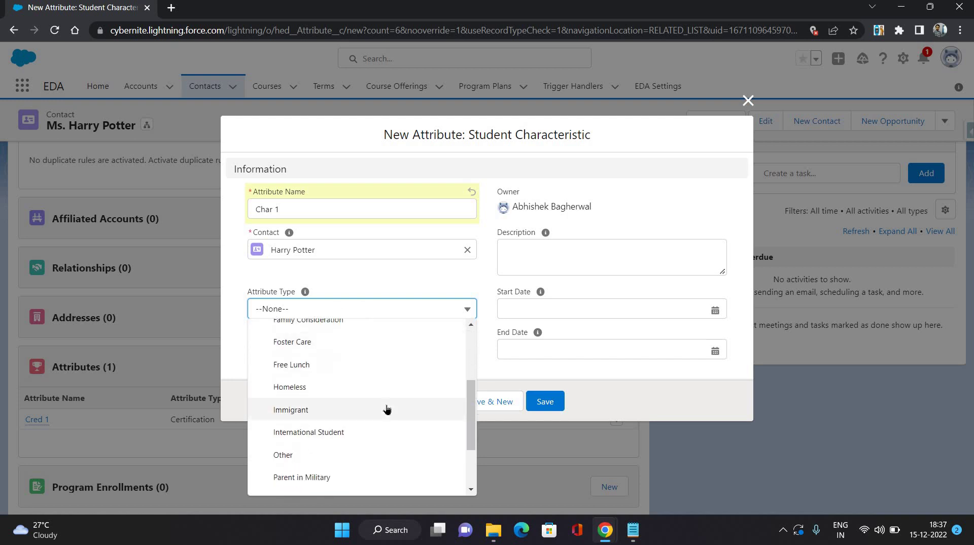
pyautogui.scroll(-2, 387, 409)
pyautogui.scroll(3, 398, 425)
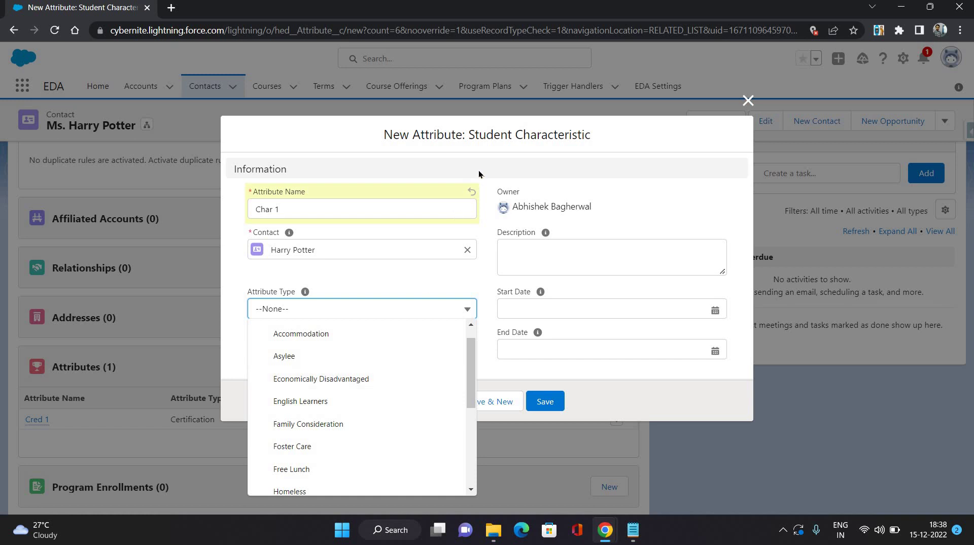
pyautogui.click(546, 403)
pyautogui.click(546, 402)
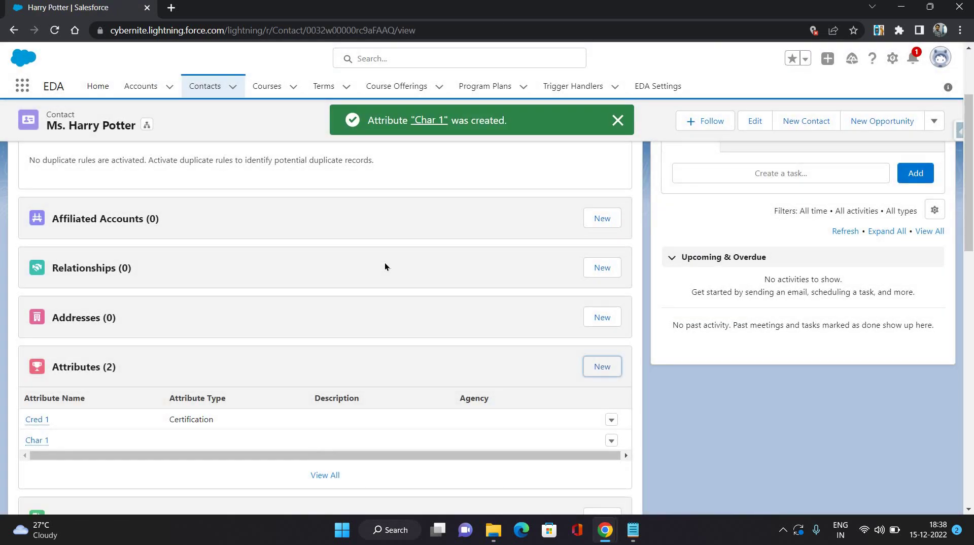
pyautogui.scroll(-5, 173, 328)
pyautogui.scroll(-3, 218, 415)
pyautogui.scroll(5, 218, 414)
pyautogui.scroll(3, 219, 415)
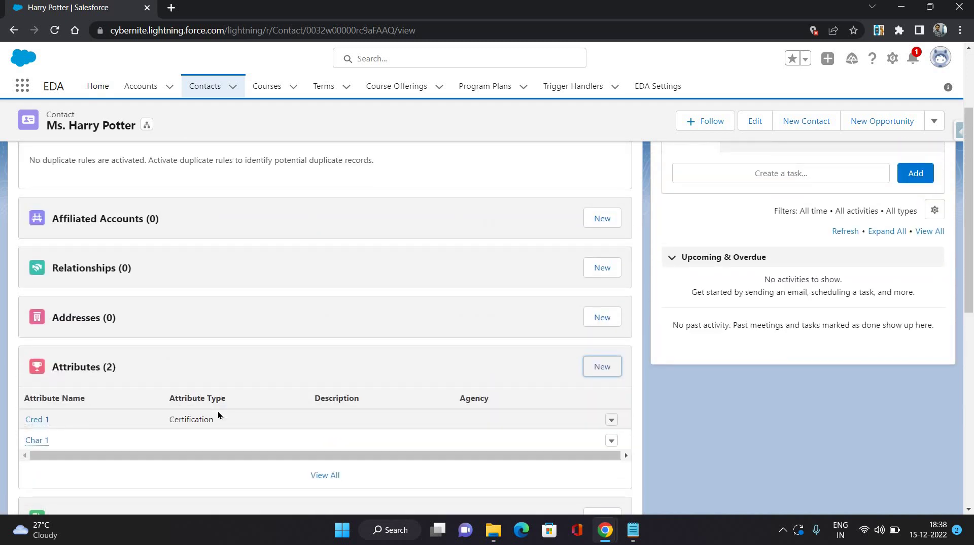